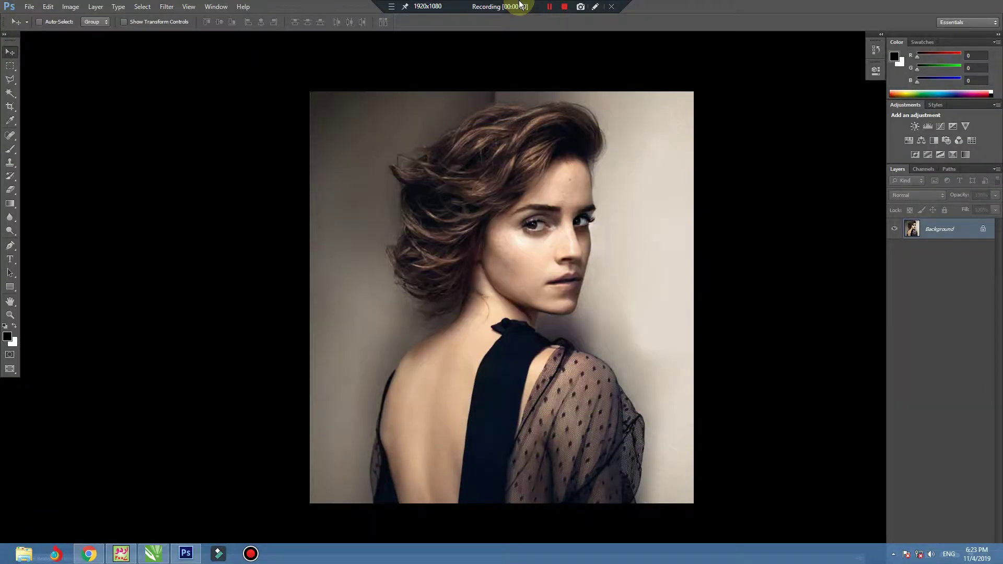
Step: Select the Polygonal Lasso Tool and zoom in on the lower part of the portrait
click(9, 81)
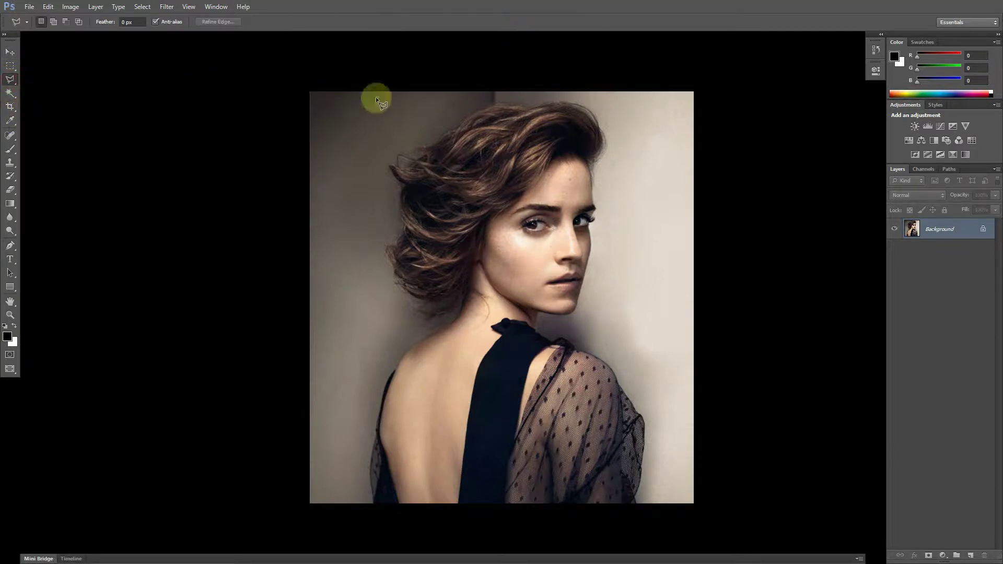
key(ctrl+plus)
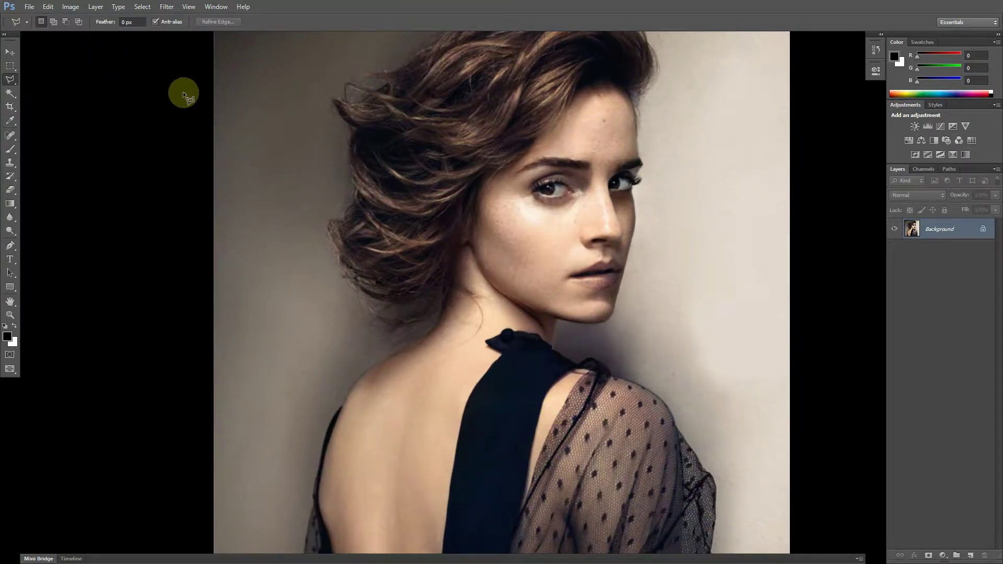
drag(347, 222, 364, 123)
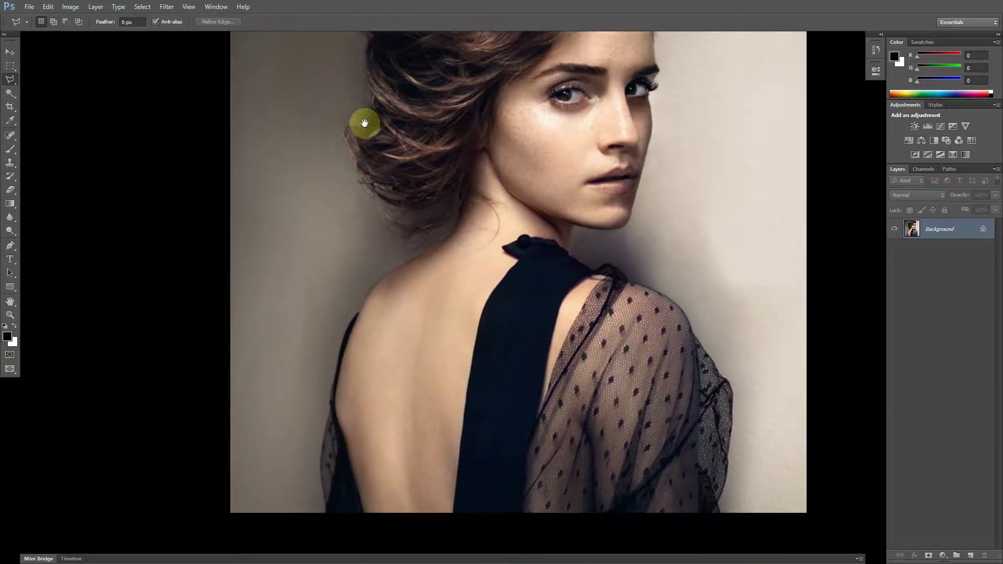
scroll(347, 334, down, 2)
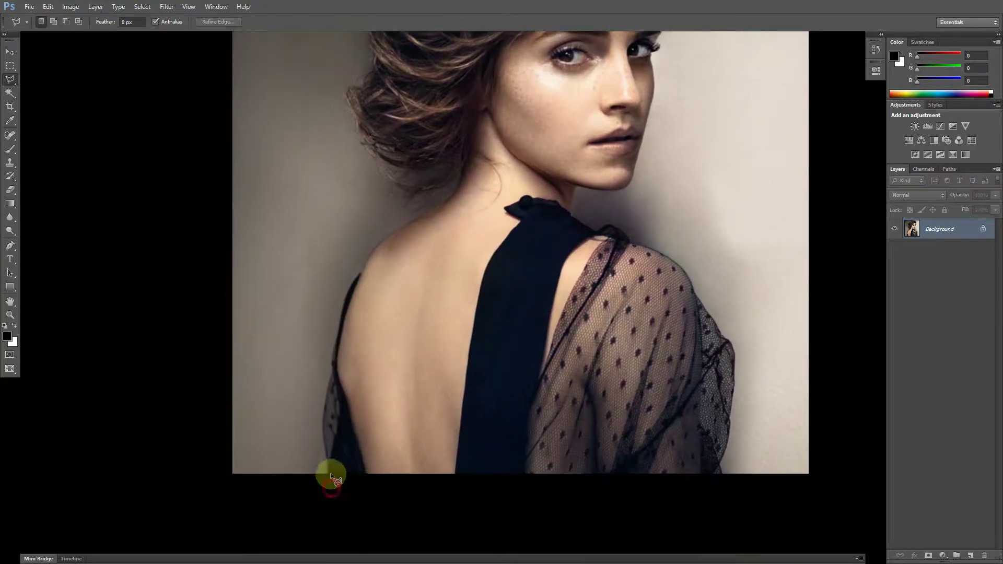
Step: Place lasso points from the bottom of her back up the shoulder to the hair's edge
click(324, 436)
click(322, 415)
click(331, 367)
click(346, 297)
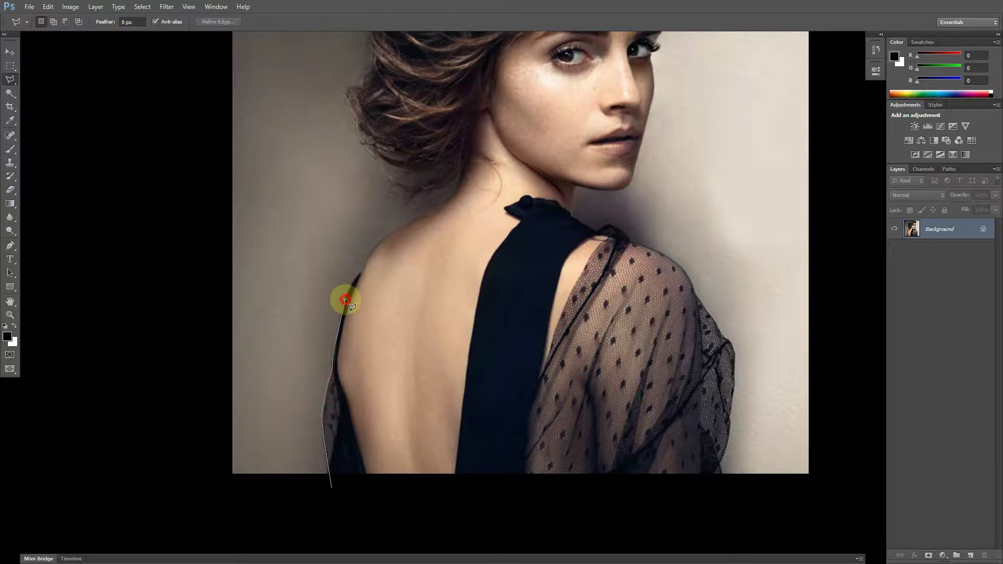
drag(370, 269, 287, 409)
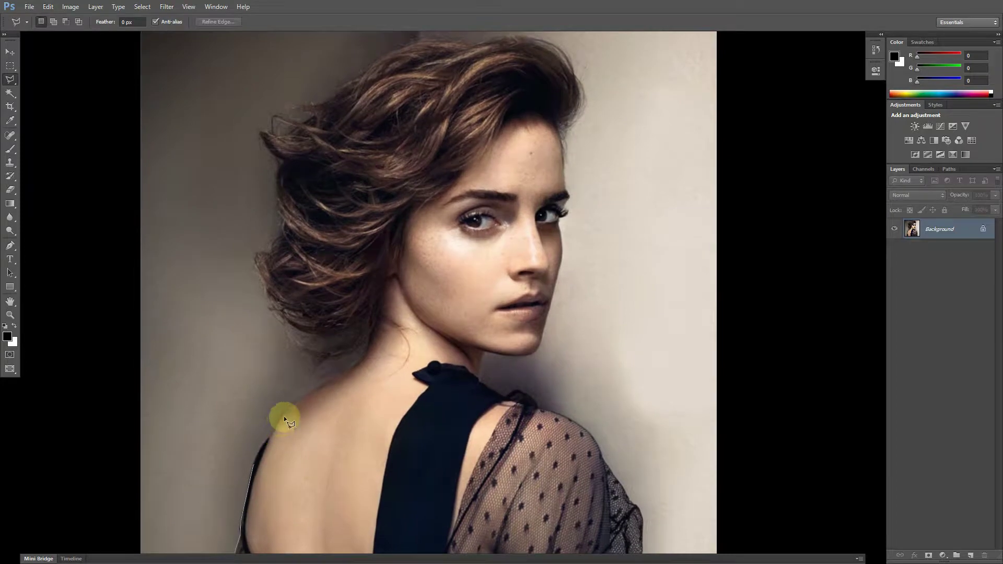
click(269, 442)
click(349, 348)
click(258, 253)
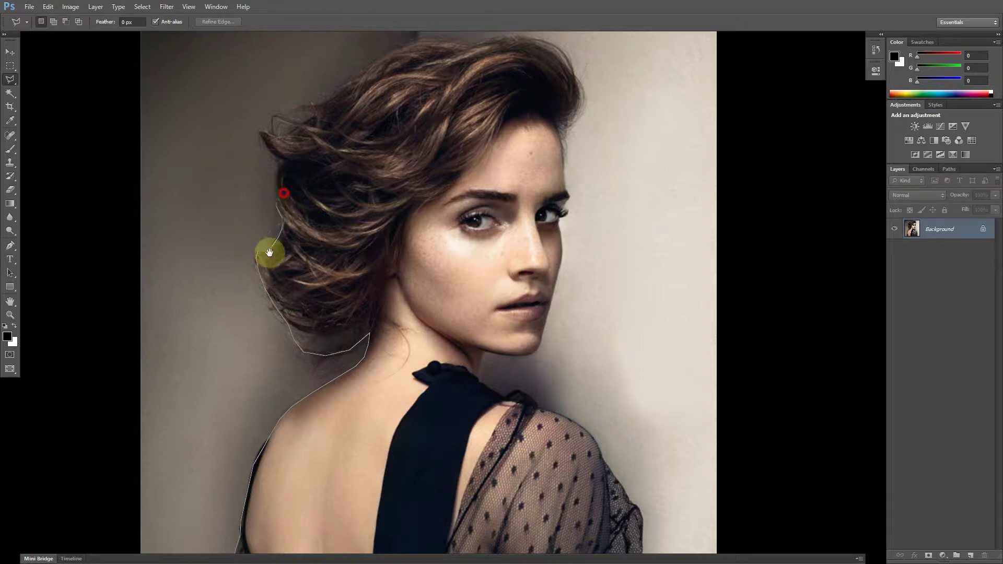
Step: Trace the lasso outline up the hair edge, across the crown and down its right side
drag(282, 196, 261, 285)
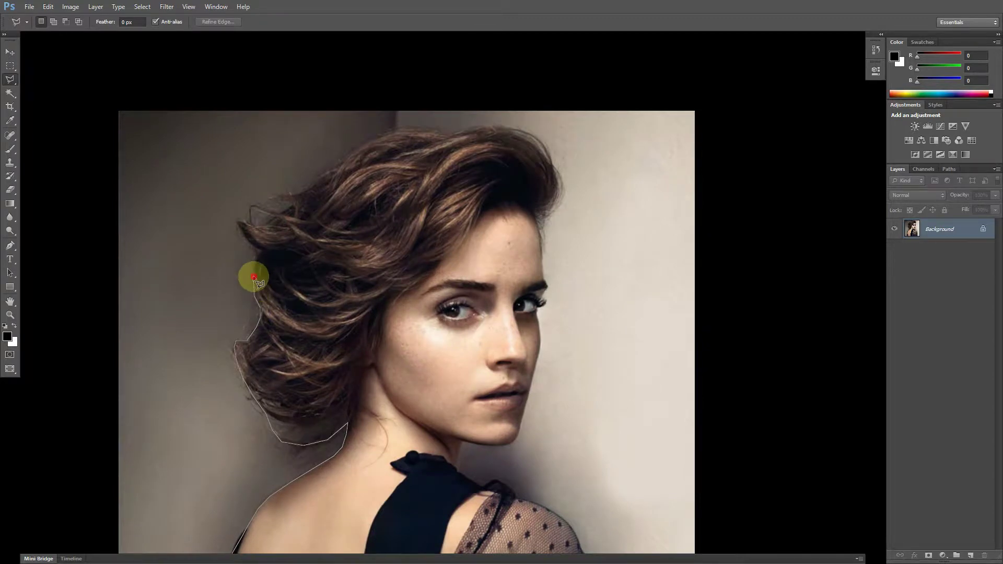
click(256, 250)
click(238, 224)
click(309, 183)
click(352, 152)
click(395, 129)
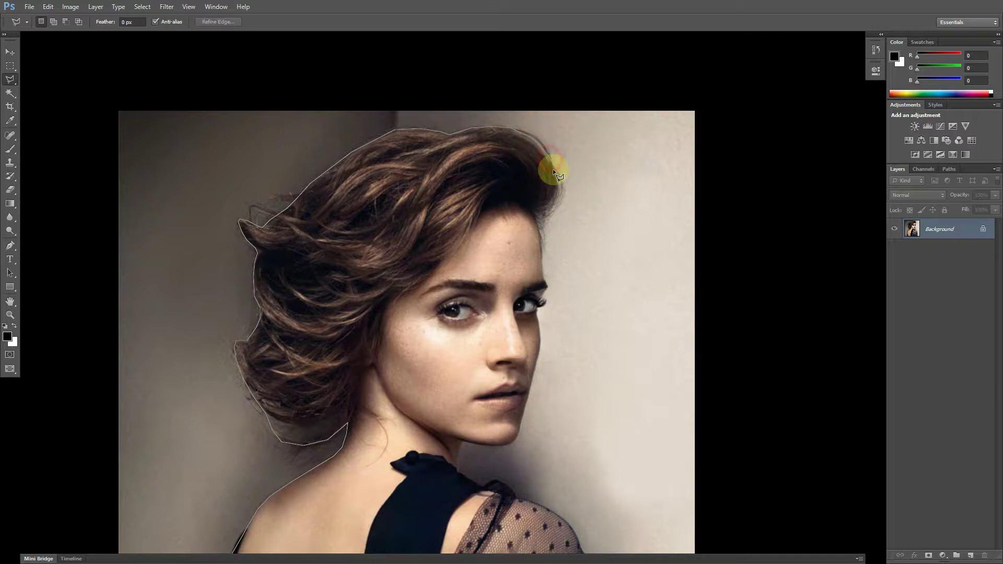
click(555, 188)
click(545, 211)
Step: Continue the outline down the forehead, along the eyelid, past the outer eye corner
drag(529, 244, 498, 185)
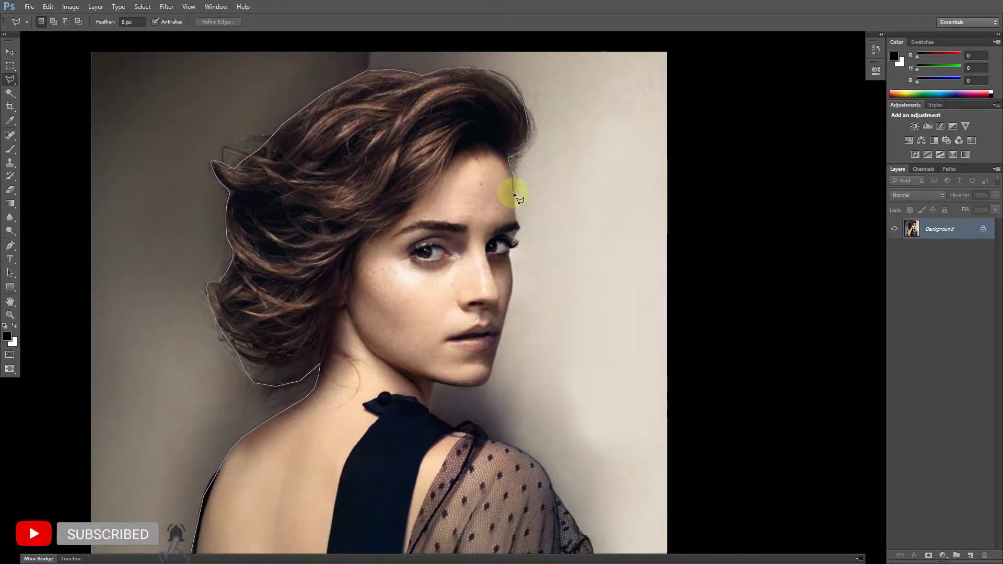
click(516, 211)
scroll(517, 224, up, 1)
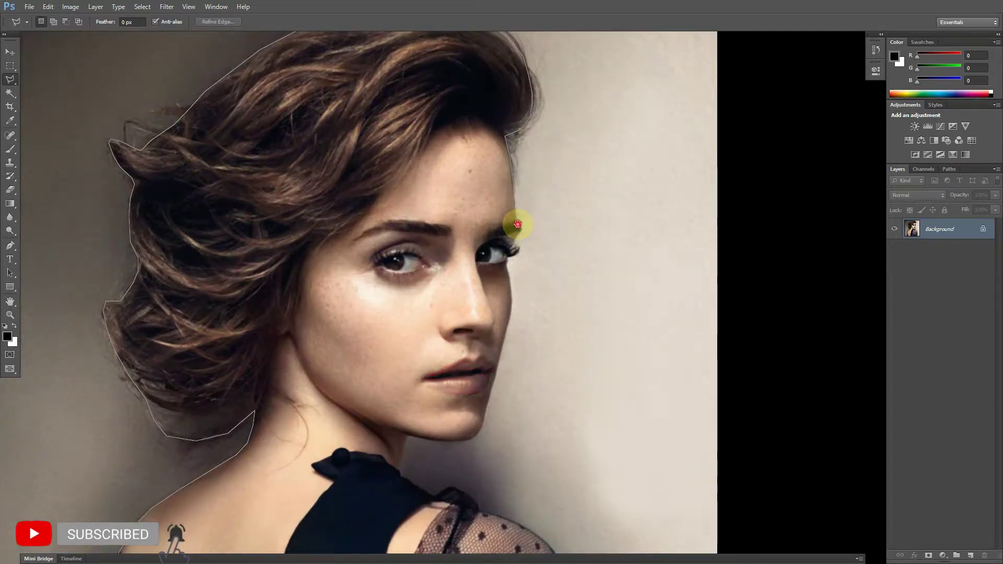
scroll(518, 225, up, 1)
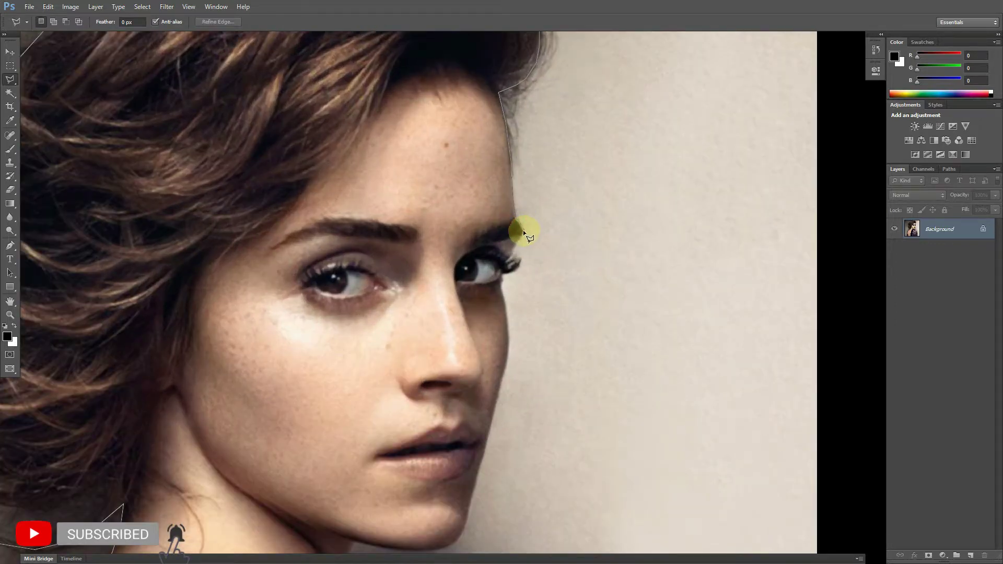
click(517, 243)
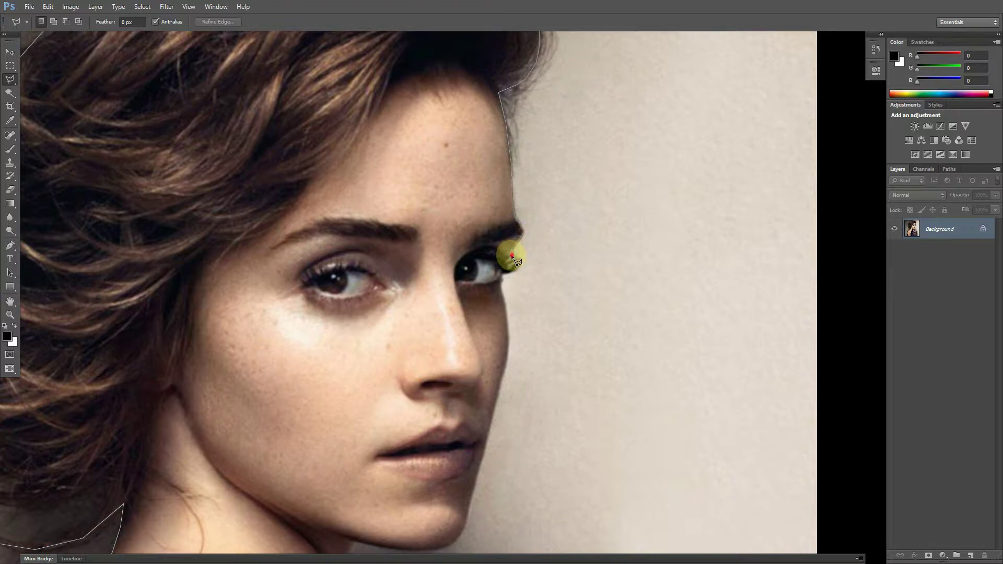
click(522, 259)
click(502, 274)
click(503, 292)
Step: Extend the lasso outline down the cheek and along the chin
scroll(504, 246, down, 1)
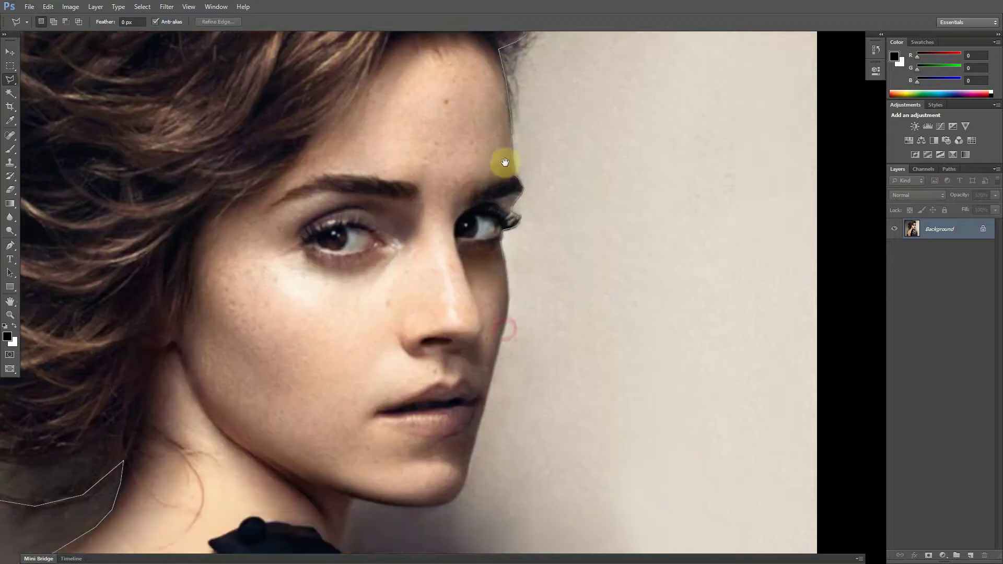
scroll(507, 162, down, 3)
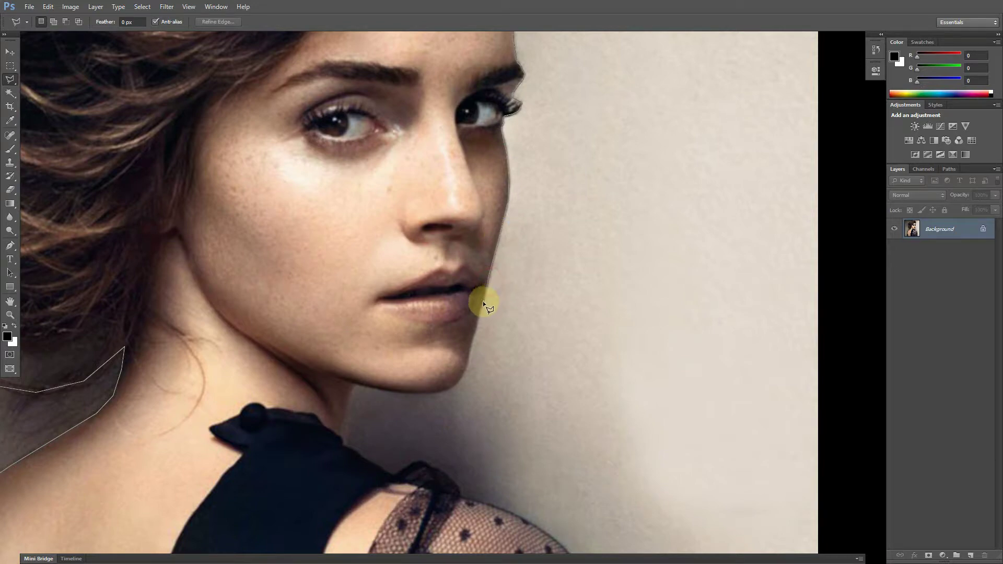
click(473, 338)
drag(474, 348, 489, 257)
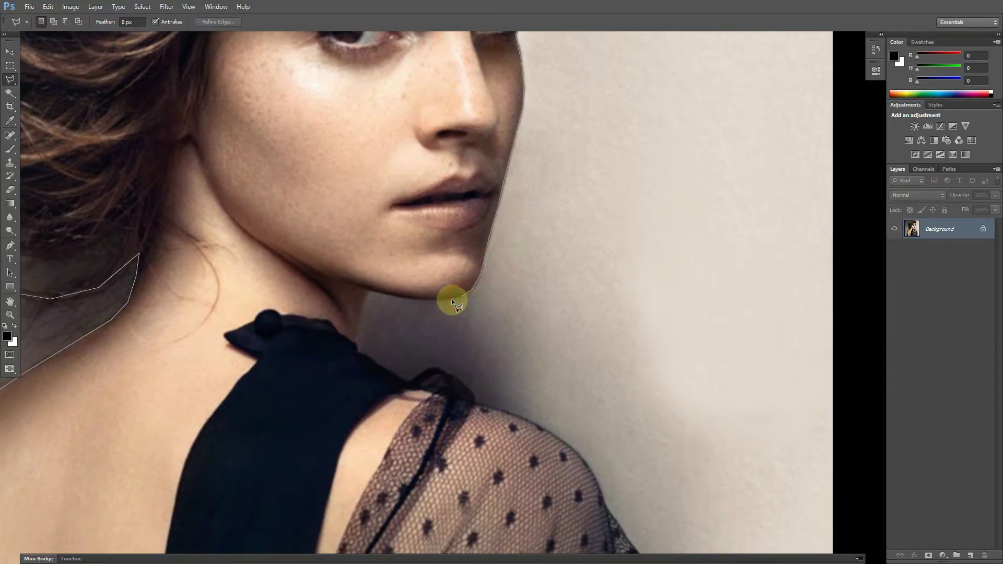
click(412, 299)
scroll(359, 264, down, 5)
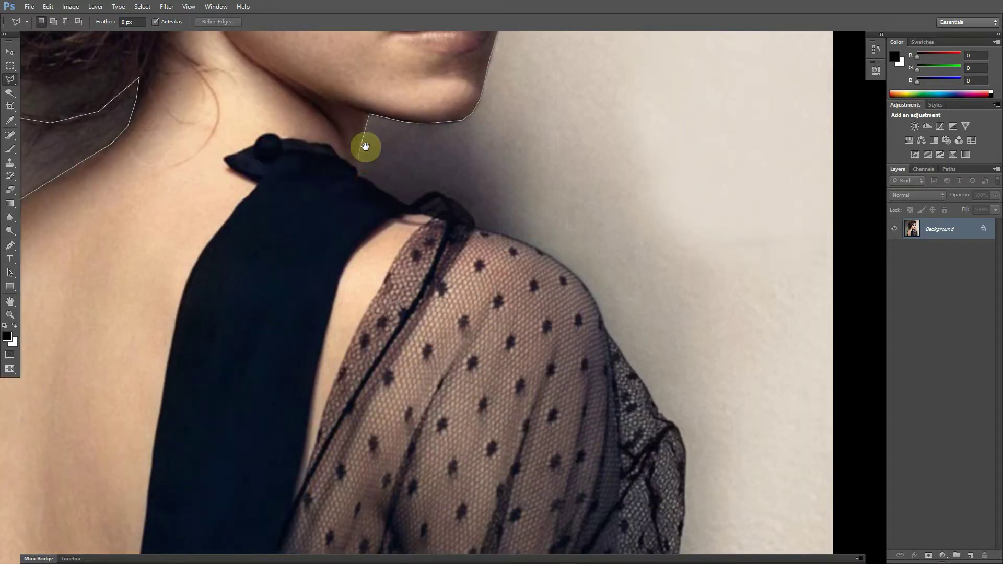
Step: Trace the outline along the collar and down the shoulder edge
click(367, 171)
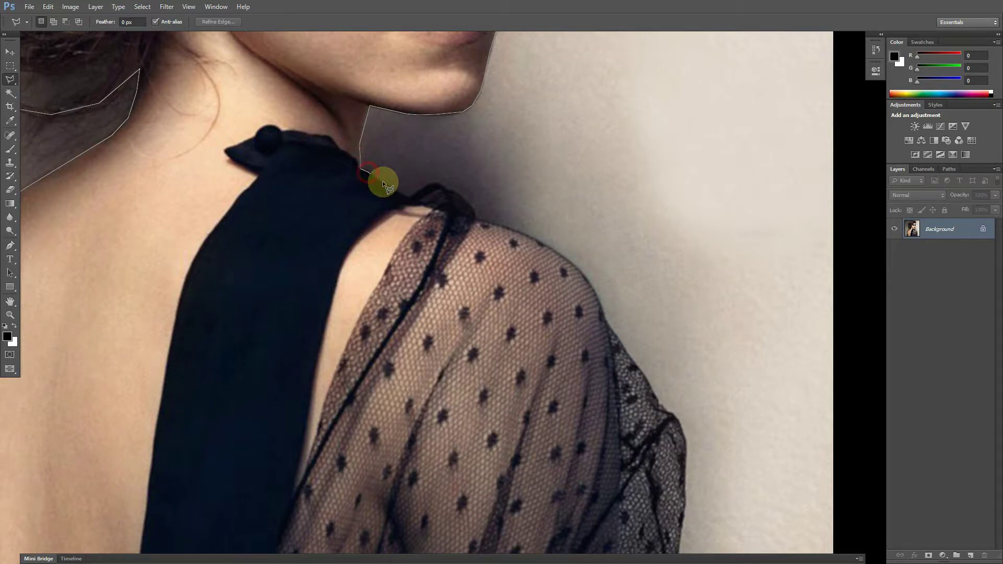
click(407, 196)
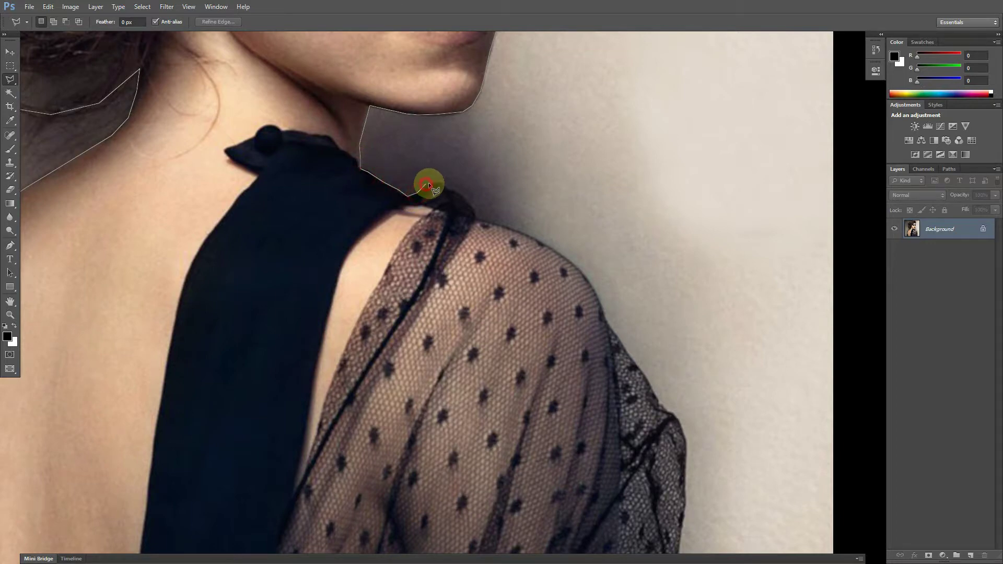
click(435, 184)
drag(436, 185, 477, 214)
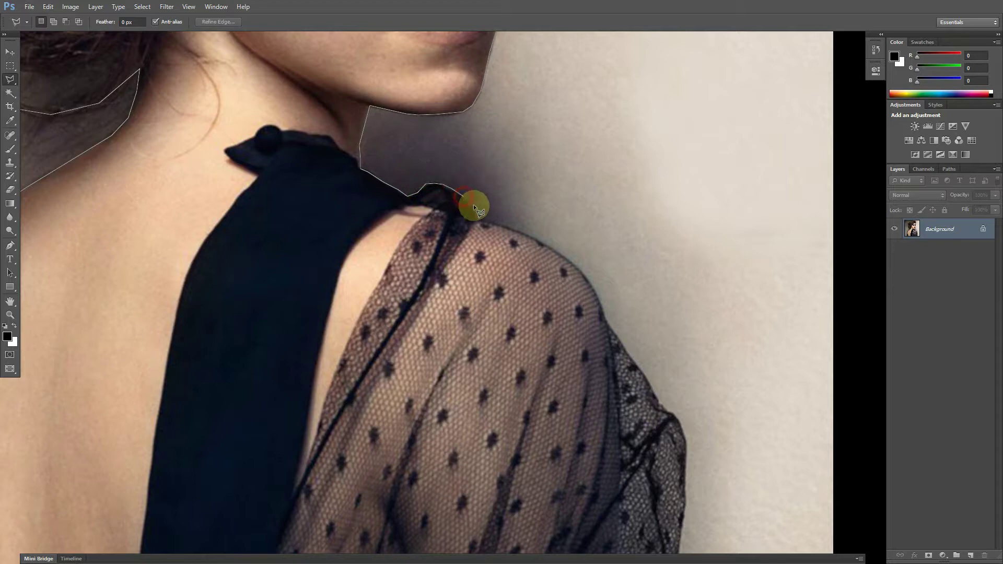
scroll(475, 116, down, 3)
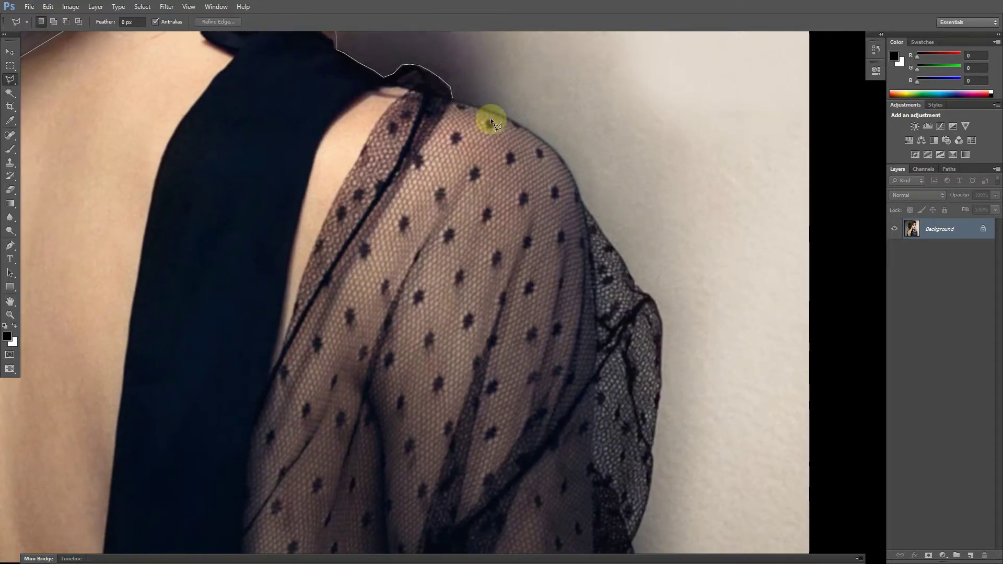
click(501, 111)
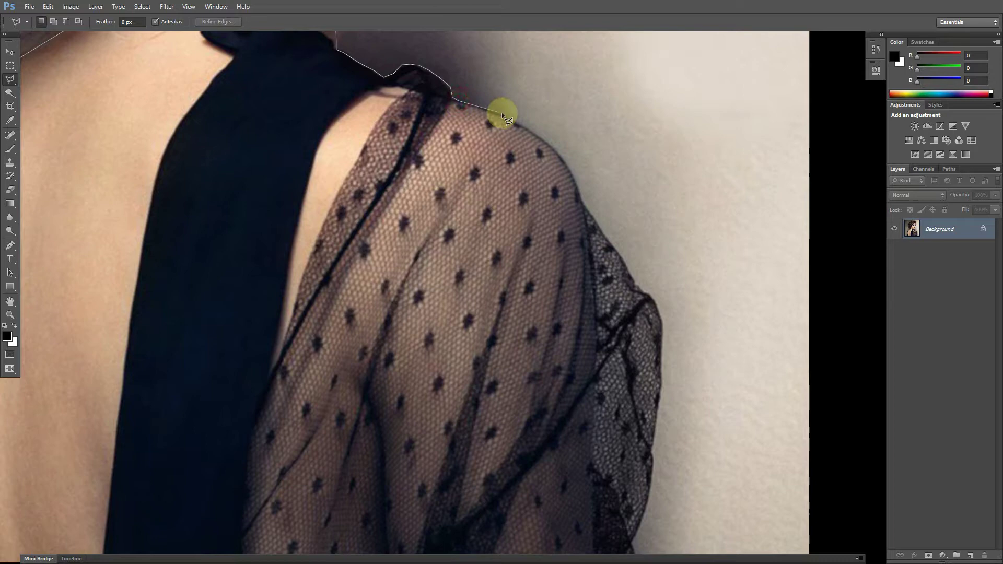
click(536, 133)
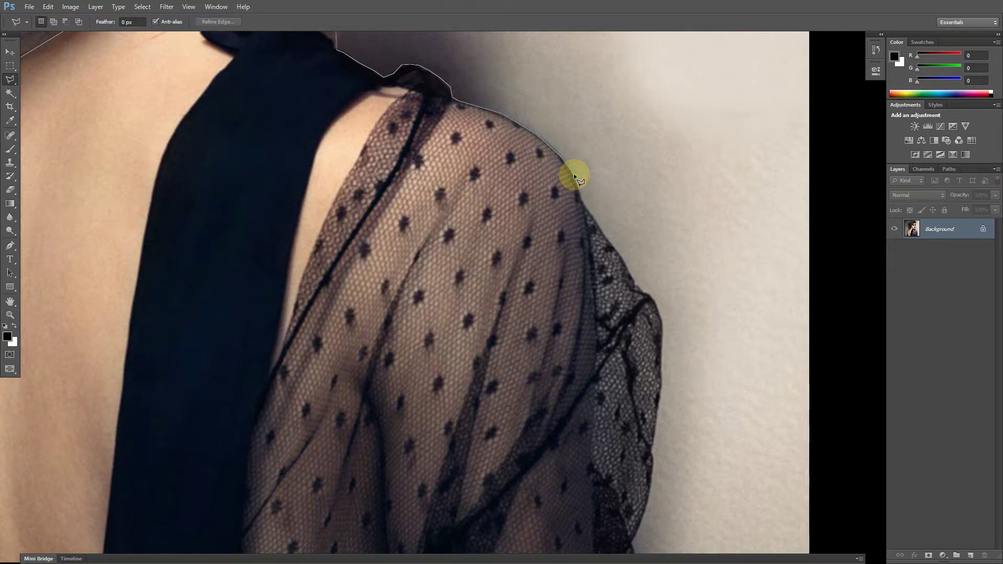
click(583, 204)
Step: Trace down the sleeve below the image bottom and close the outline at the start point
drag(649, 340, 647, 135)
click(653, 137)
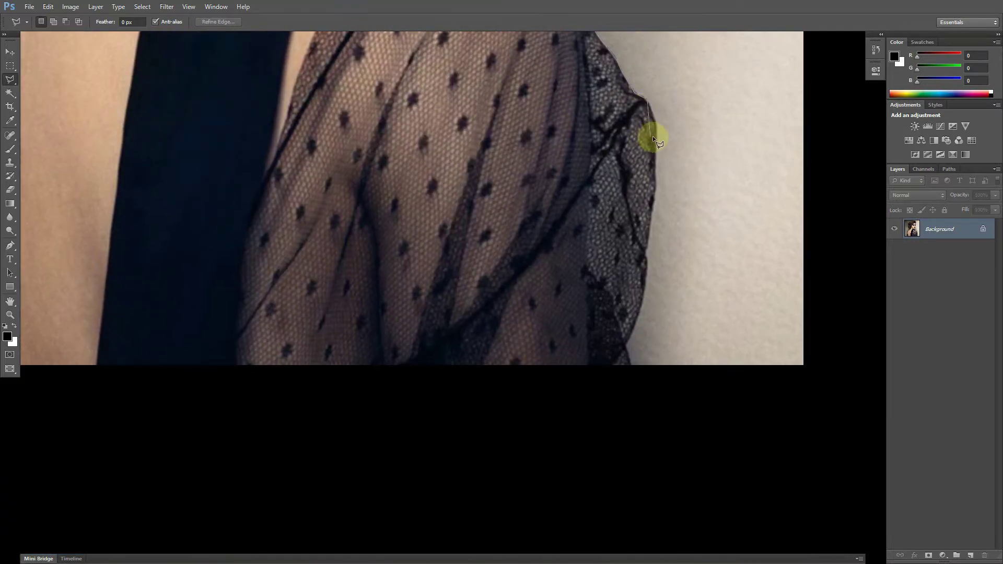
click(654, 178)
click(651, 219)
click(643, 296)
click(628, 342)
click(632, 373)
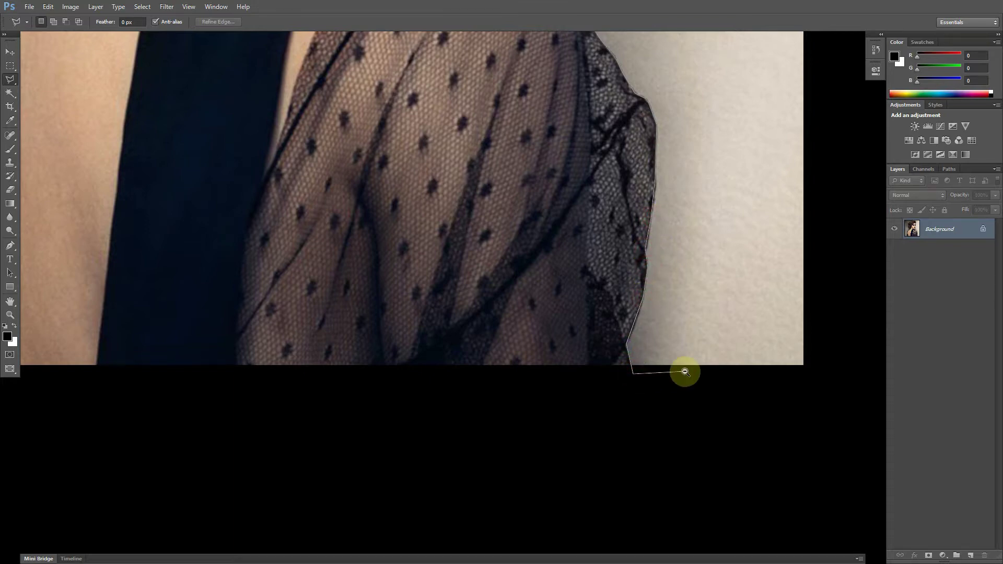
scroll(684, 371, down, 2)
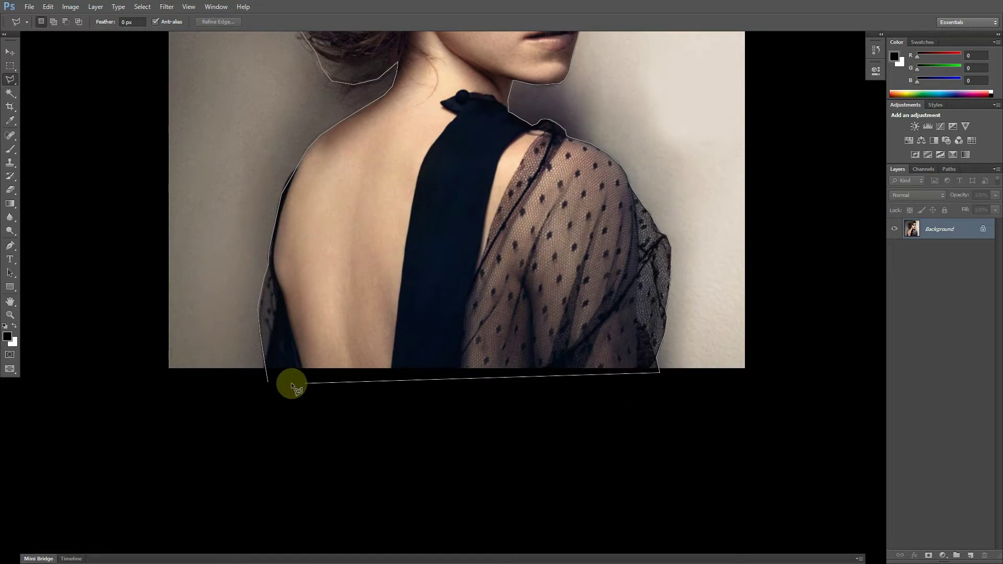
click(269, 383)
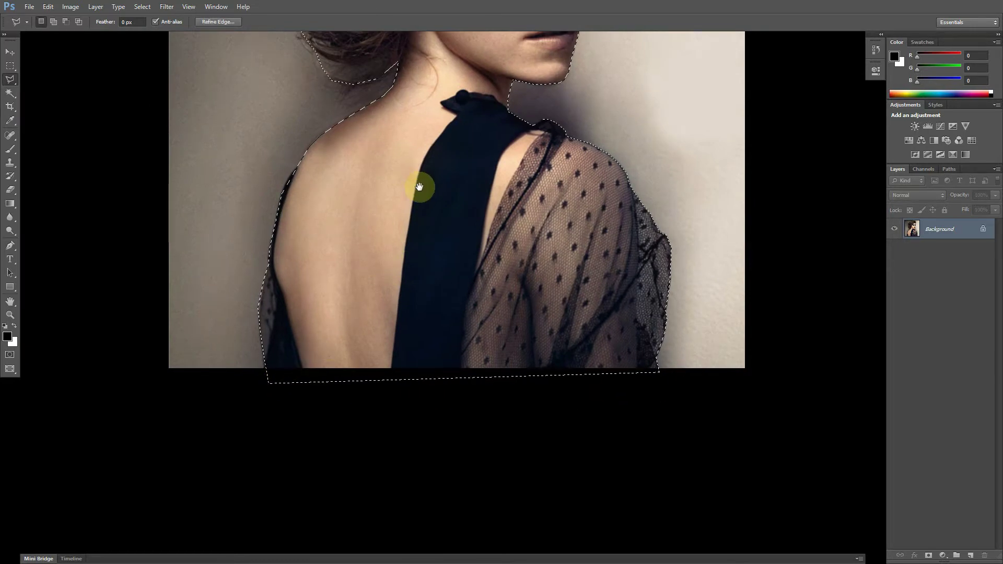
Step: Zoom out to the whole portrait and convert the Background into an editable Layer 0
drag(416, 186, 416, 314)
drag(423, 194, 423, 298)
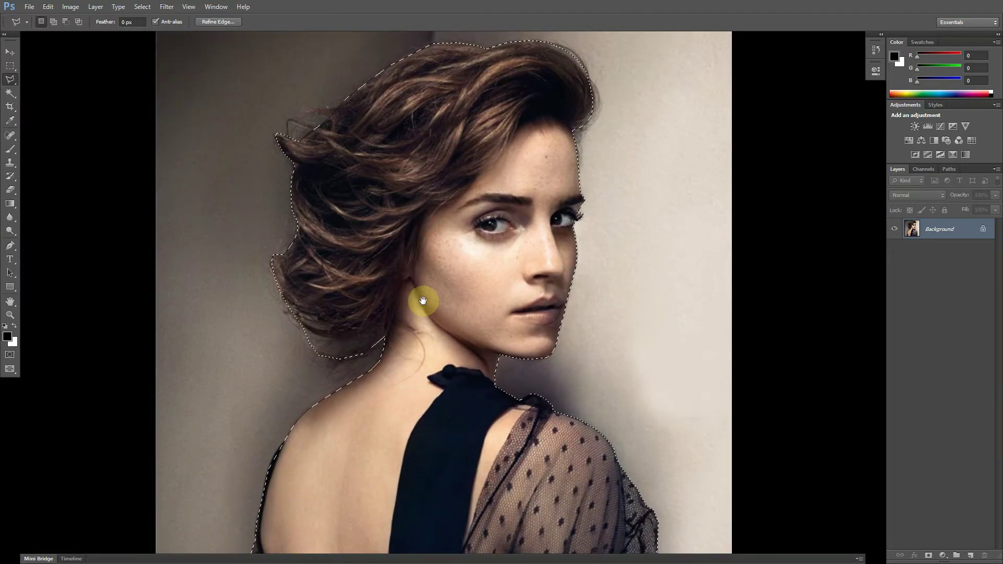
drag(442, 197, 437, 271)
key(ctrl+minus)
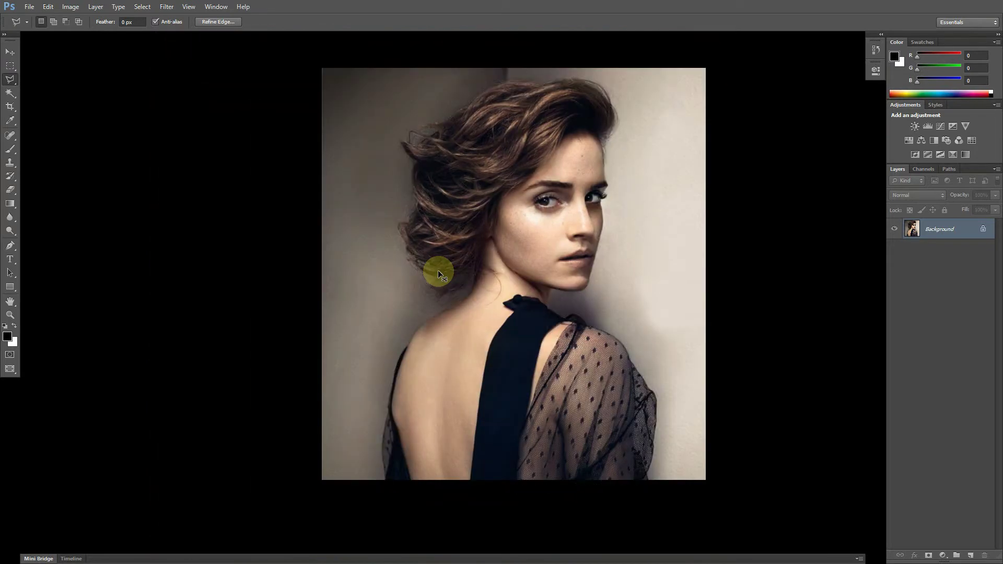
key(ctrl+plus)
key(ctrl+minus)
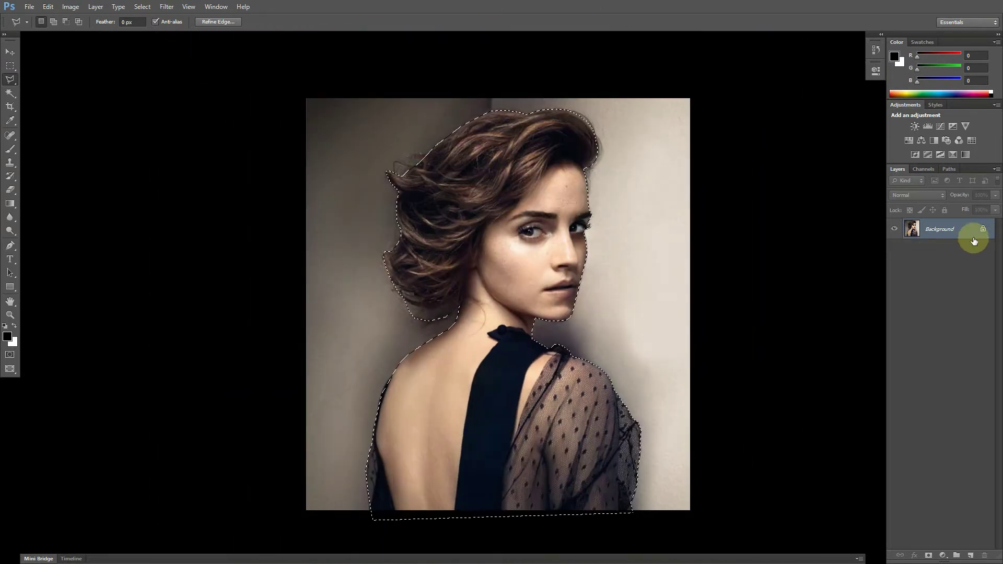
click(984, 231)
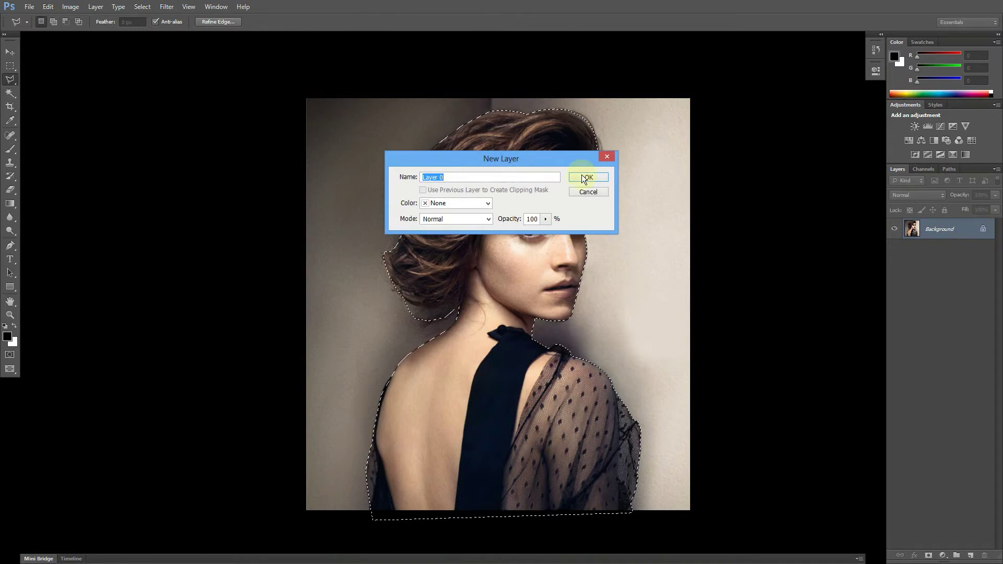
click(581, 175)
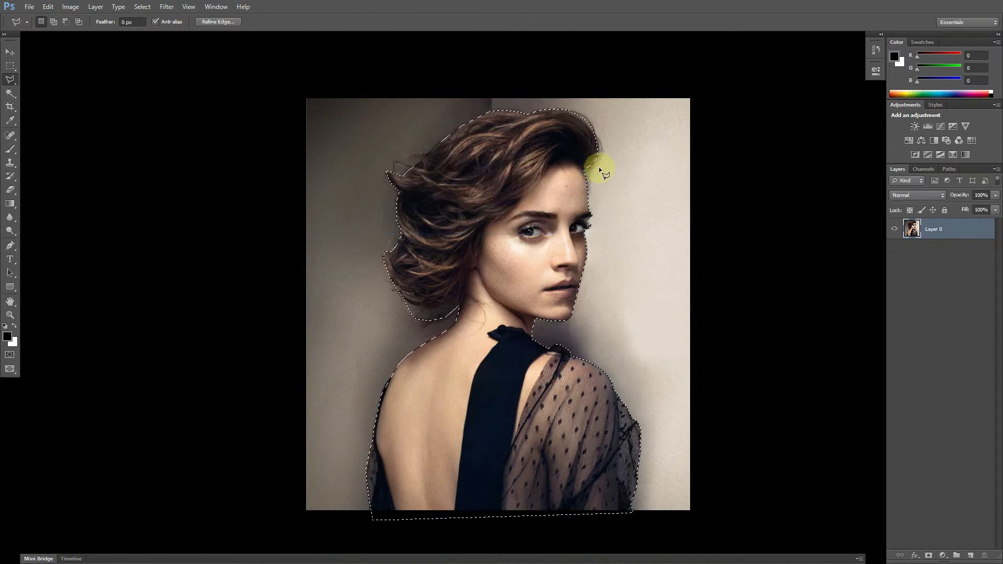
Step: Invert the selection with Shift+Ctrl+I so the backdrop is selected
click(69, 7)
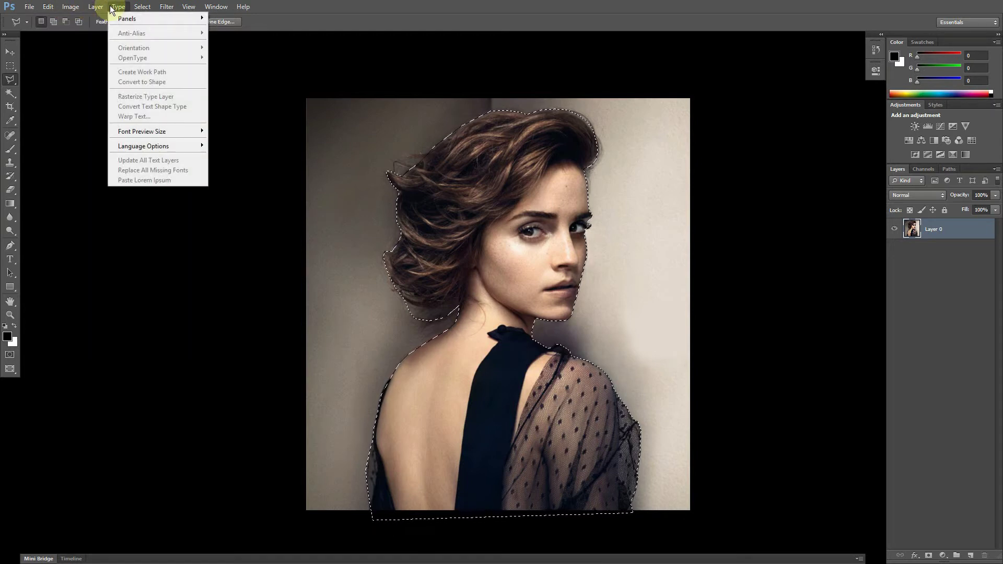
key(Escape)
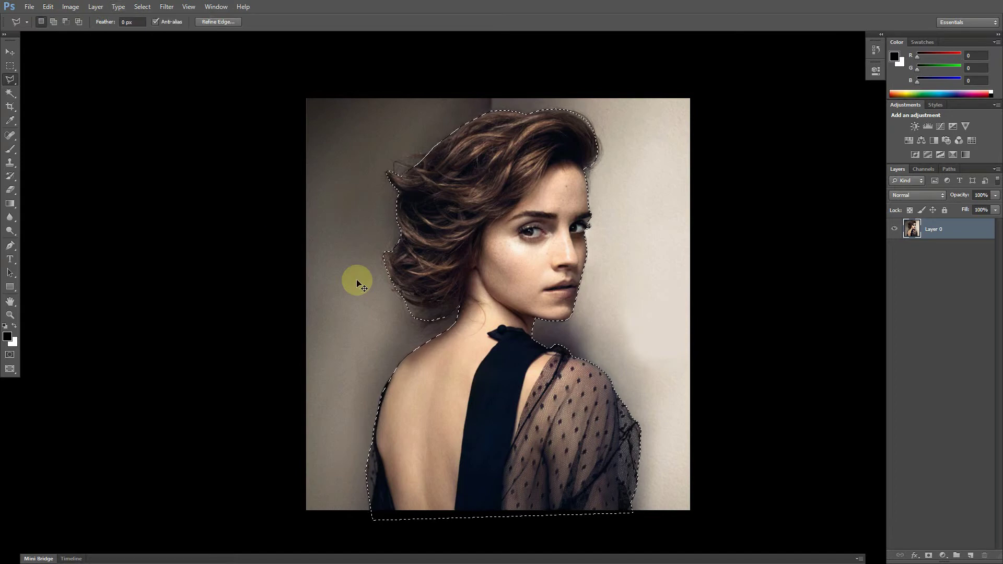
key(ctrl+shift+i)
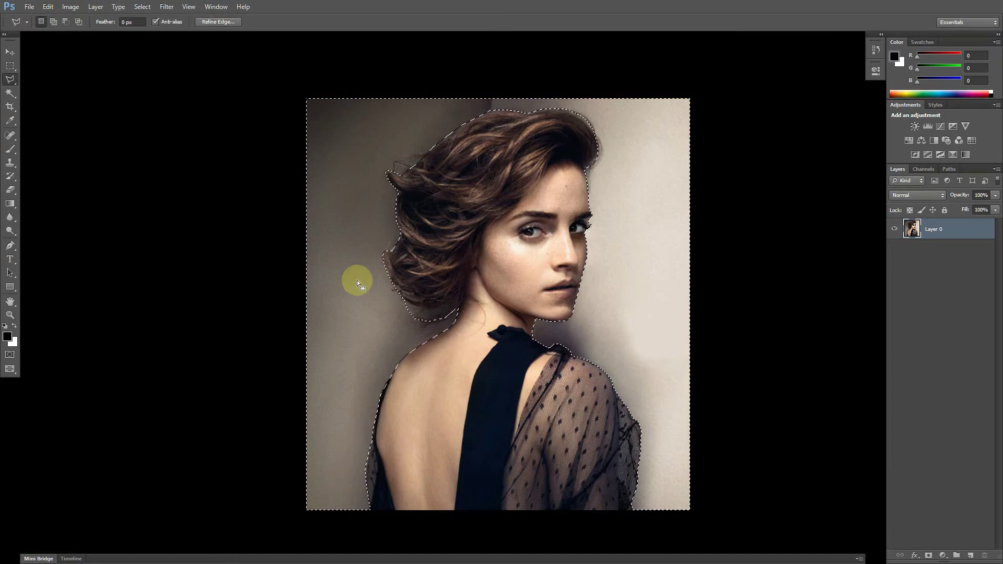
Step: Apply Refine Edge with Radius 4.4 px, Smooth 13, Feather 1.7 px, dismissing out-of-memory warnings
click(218, 22)
drag(425, 97, 625, 94)
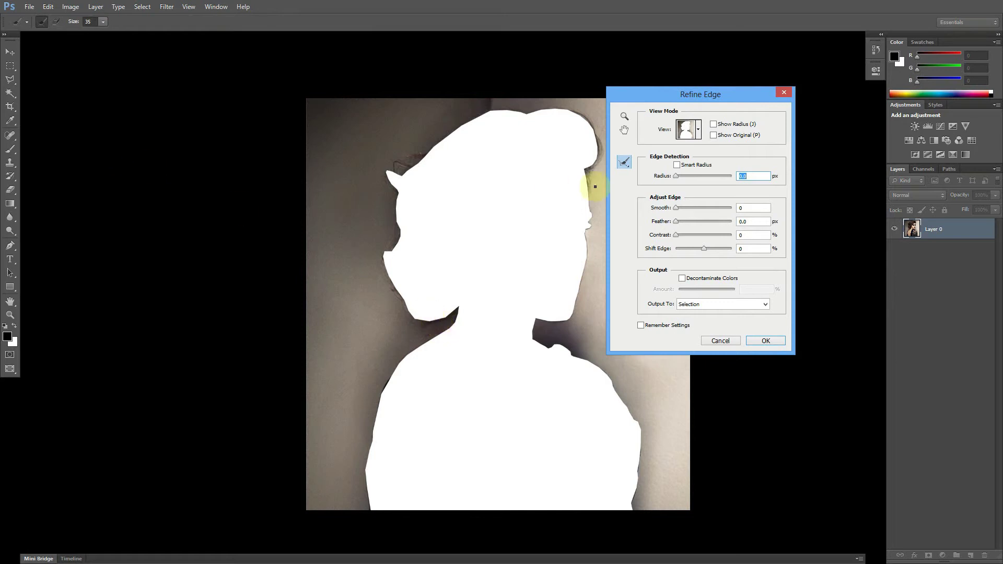
drag(673, 176, 681, 180)
drag(689, 178, 690, 177)
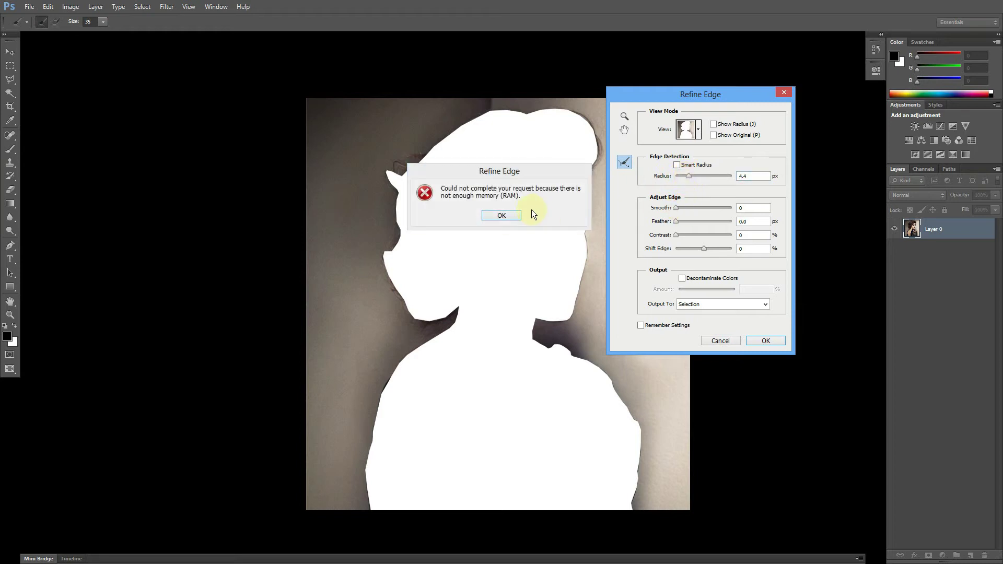
click(506, 212)
drag(676, 208, 682, 208)
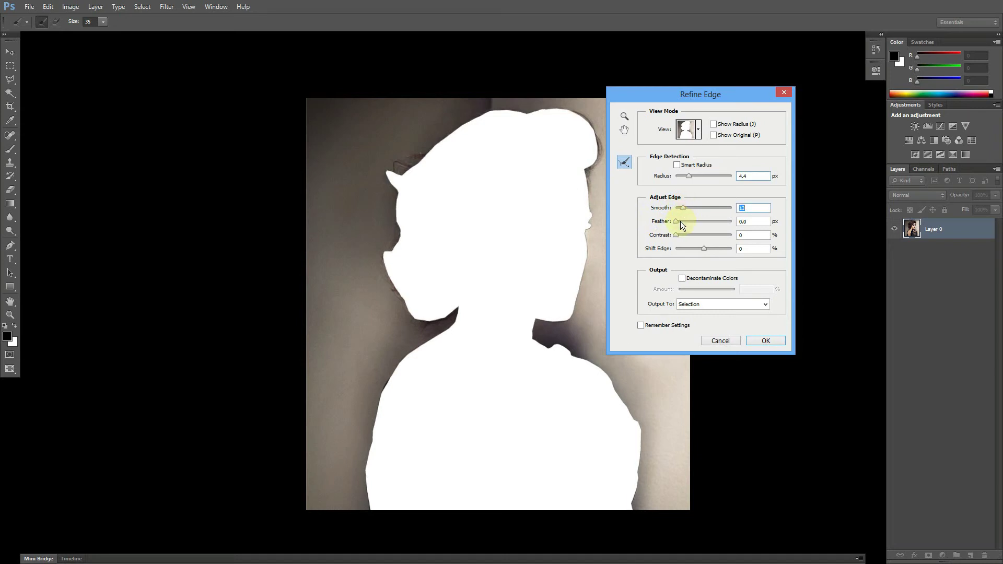
drag(680, 221, 681, 222)
click(681, 237)
click(772, 341)
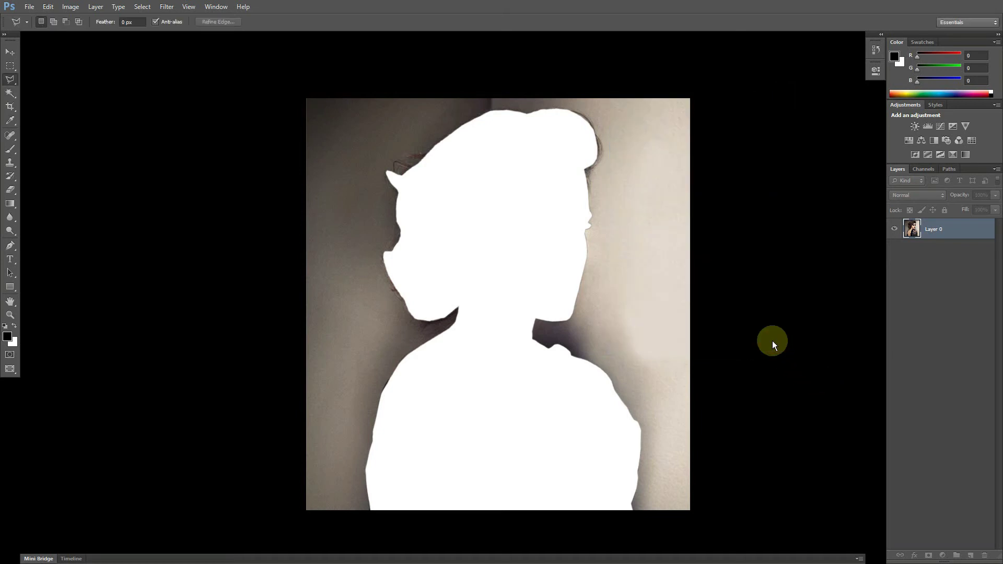
click(510, 215)
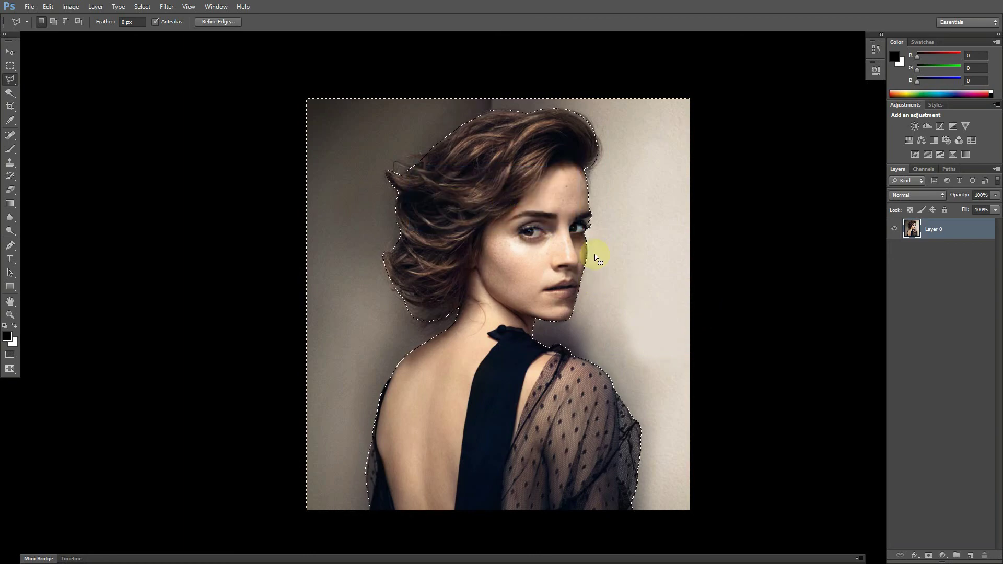